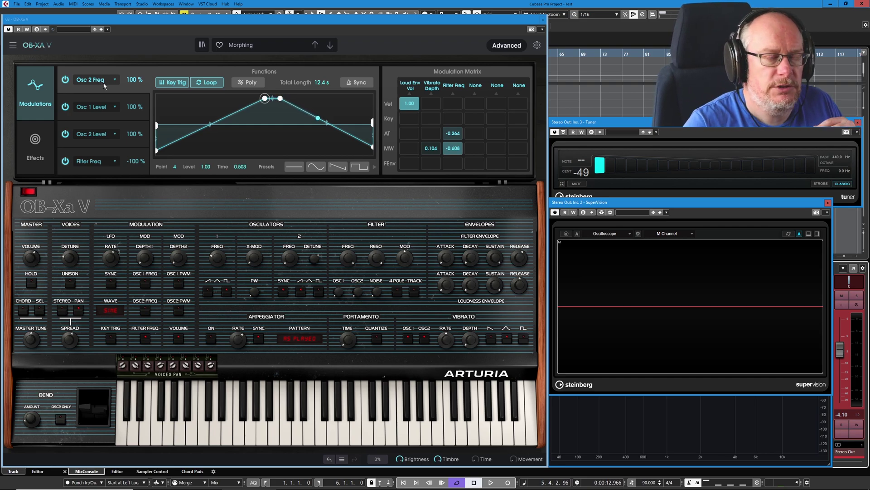
- Switch off the four modulation functions and try out oscillator 1's level in the filter mixer
left_click(65, 79)
left_click(65, 79)
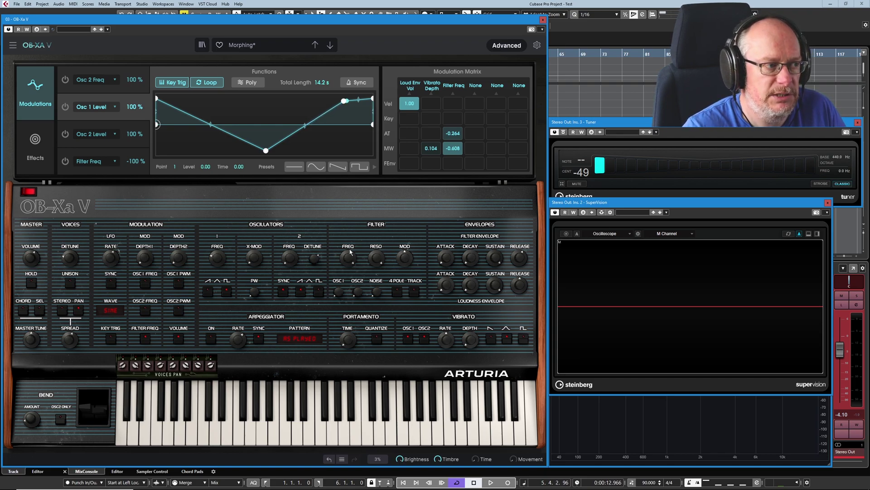
mouse_move(340, 293)
left_click_drag(339, 295, 340, 294)
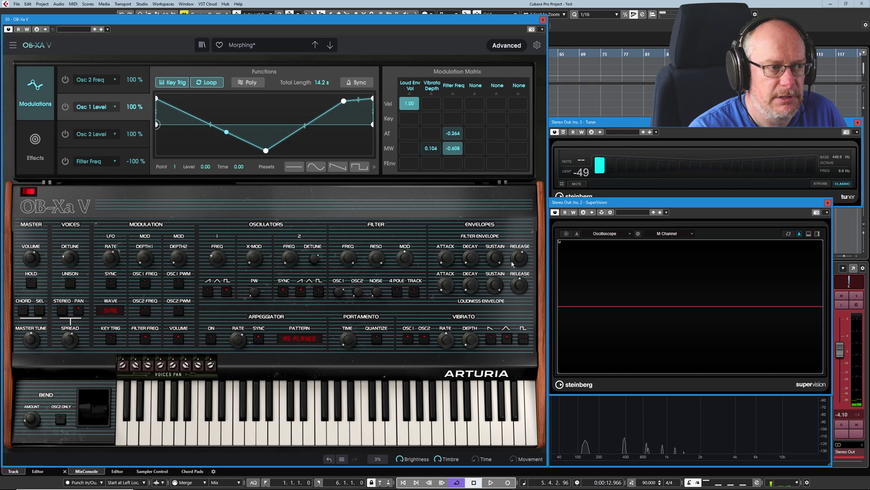
- Try out the filter and loudness envelope release times and the oscillator pulse width
mouse_move(526, 255)
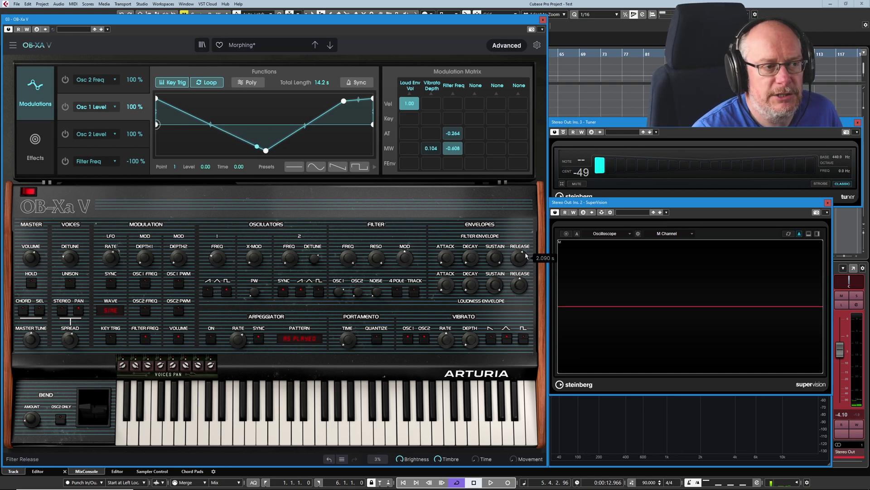
mouse_move(522, 283)
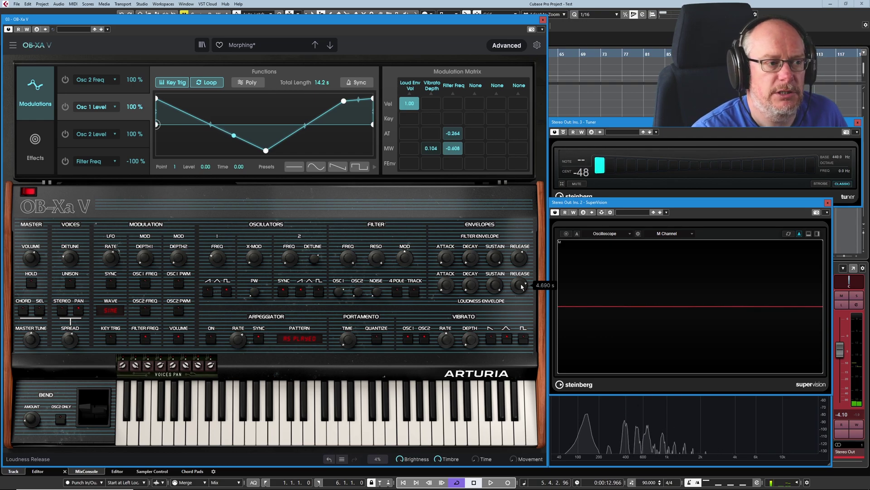
left_click_drag(521, 287, 521, 308)
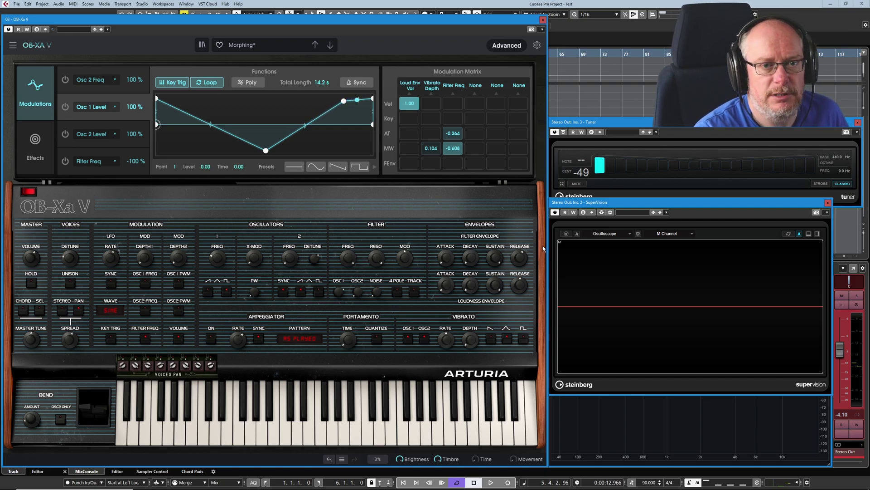
mouse_move(489, 263)
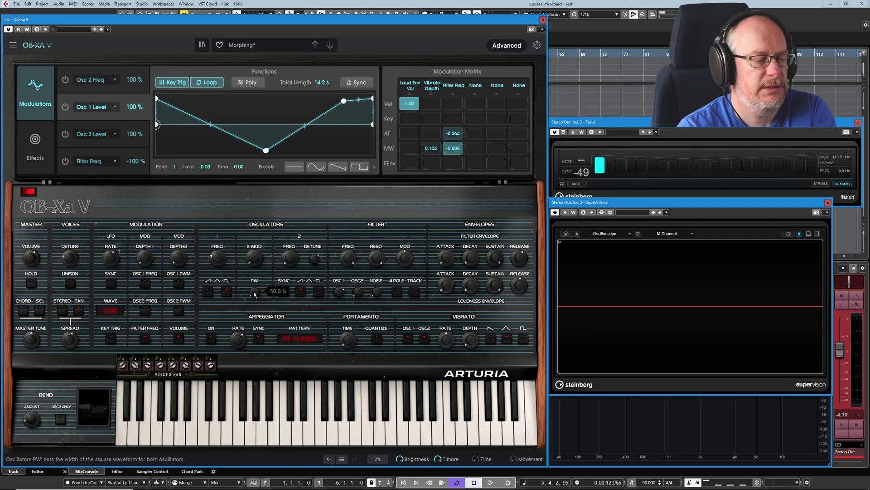
mouse_move(256, 295)
left_mouse_down()
mouse_move(257, 270)
mouse_move(256, 292)
left_mouse_up()
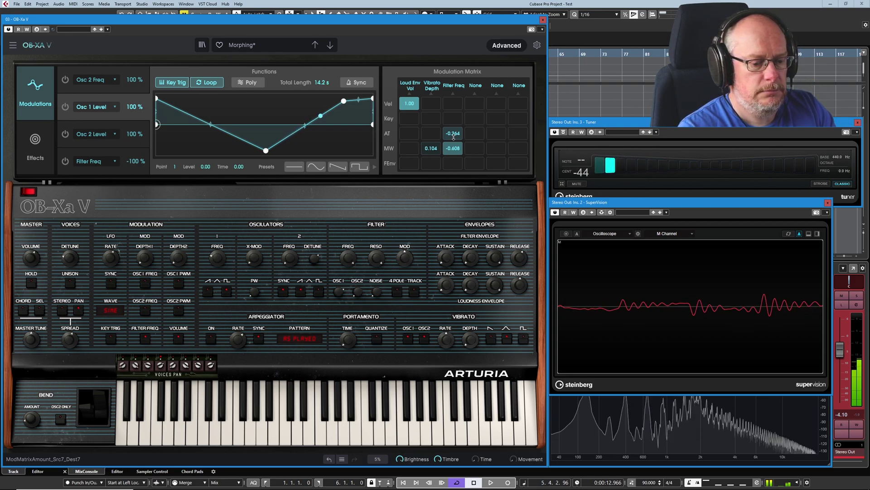
mouse_move(446, 341)
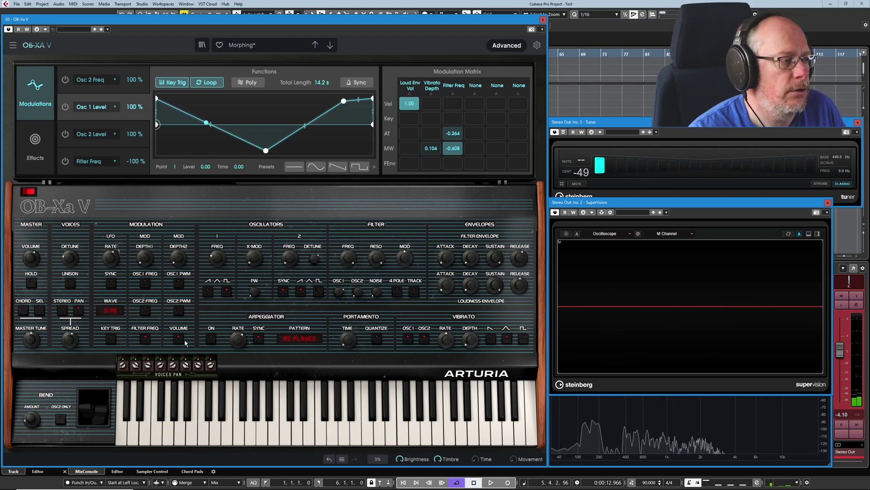
- Reload the Morphing preset and switch off its Osc 2 Freq, Osc 1 Level, Osc 2 Level and Filter Freq modulations
left_click(330, 44)
left_click(315, 44)
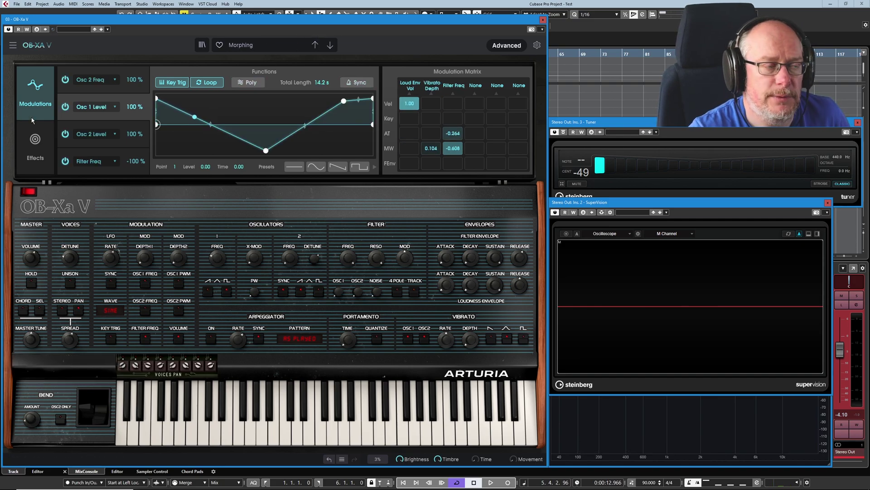
left_click(64, 79)
left_click(66, 107)
left_click(66, 134)
left_click(65, 161)
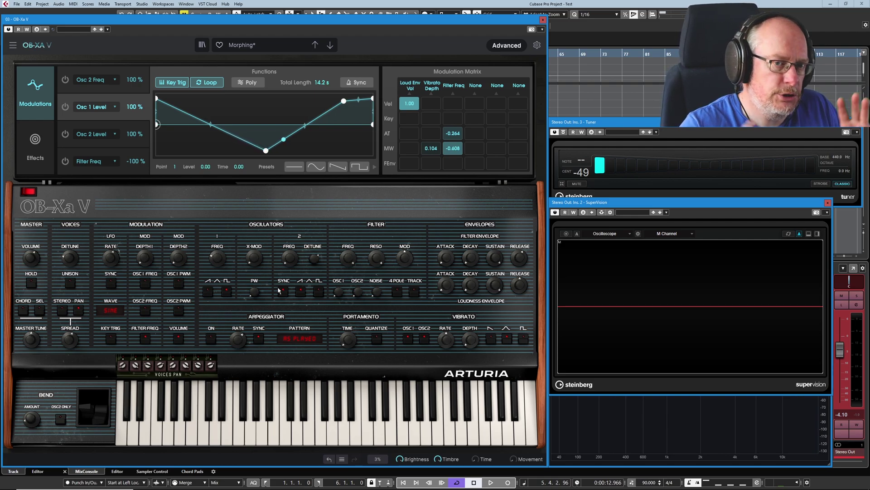
- Adjust oscillator 2's level in the filter mixer and try different oscillator frequency settings
left_click(357, 292)
left_click_drag(358, 291, 358, 297)
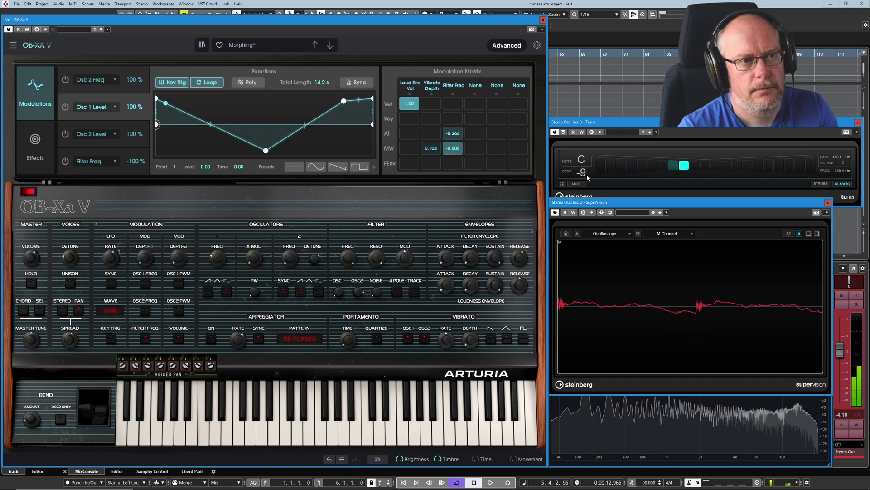
left_click_drag(290, 258, 289, 247)
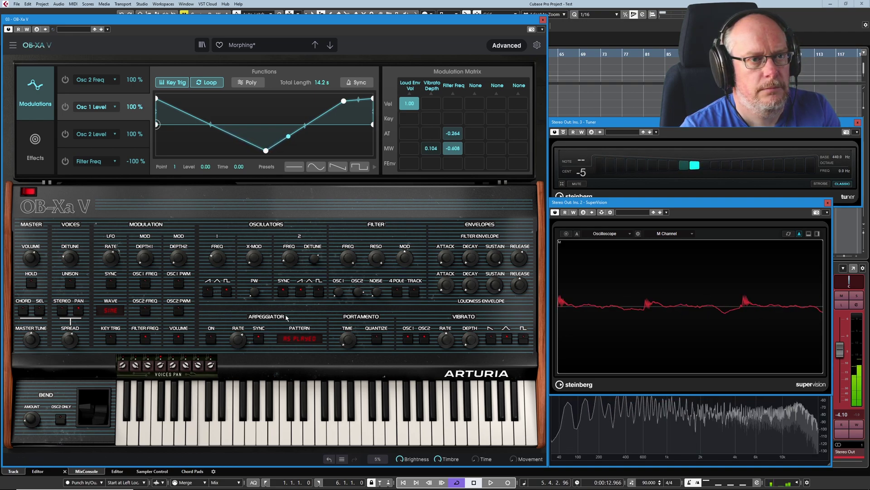
left_click_drag(289, 256, 288, 264)
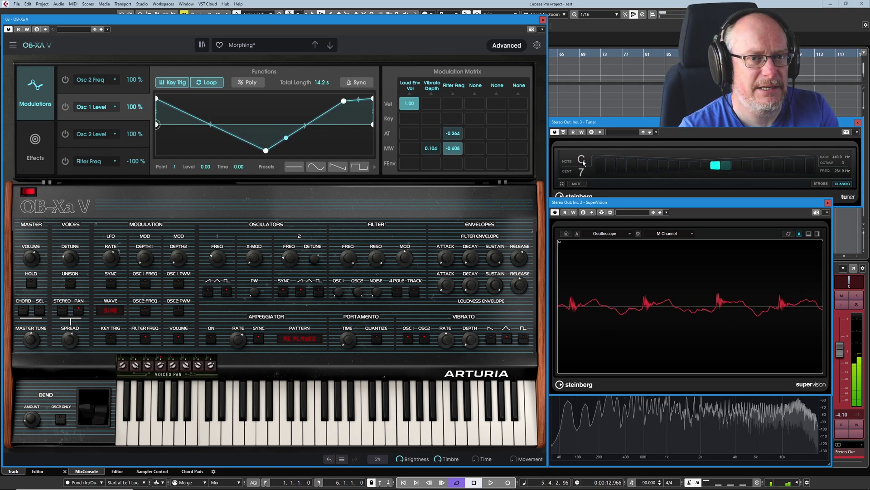
mouse_move(286, 268)
left_mouse_down()
mouse_move(286, 244)
mouse_move(288, 266)
left_mouse_up()
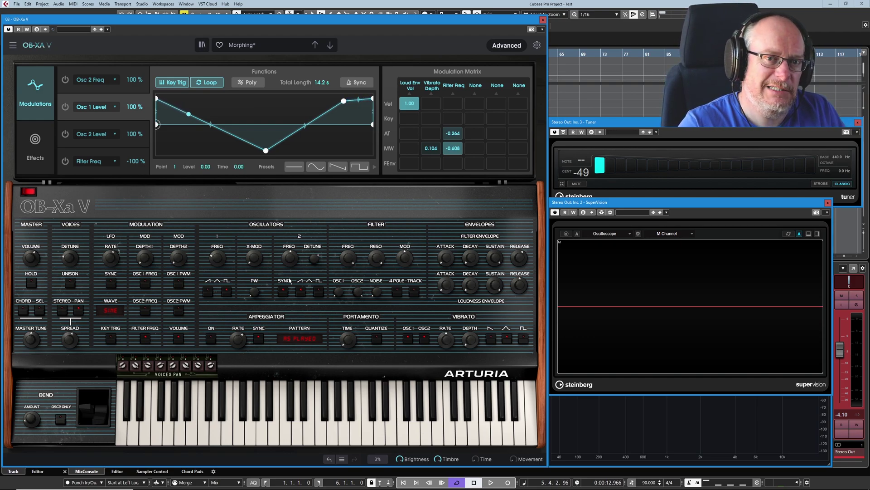
mouse_move(221, 260)
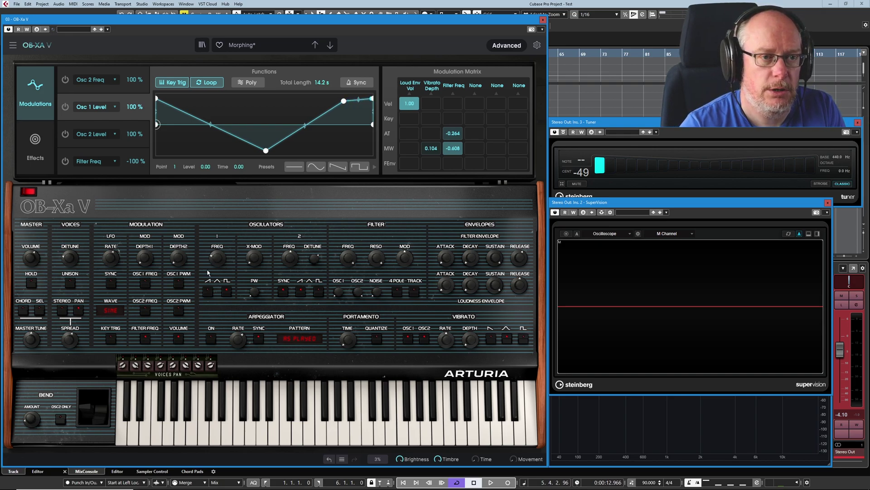
mouse_move(292, 261)
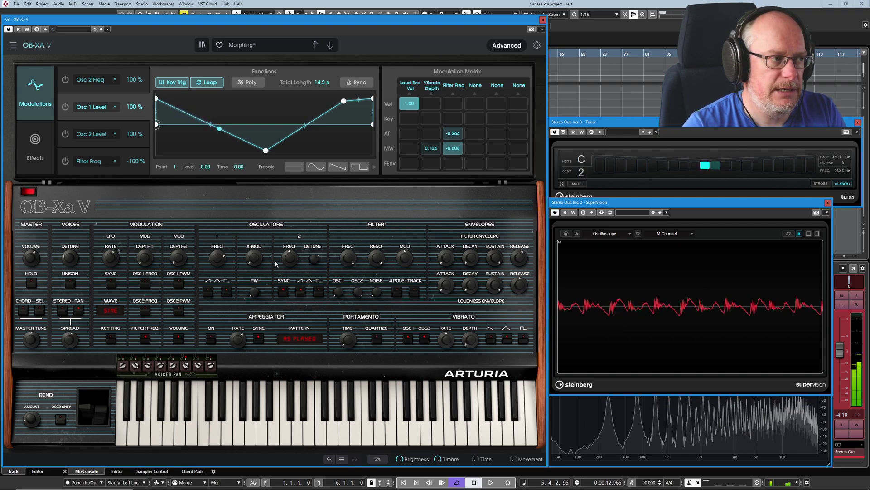
scroll(290, 258, "down", 13)
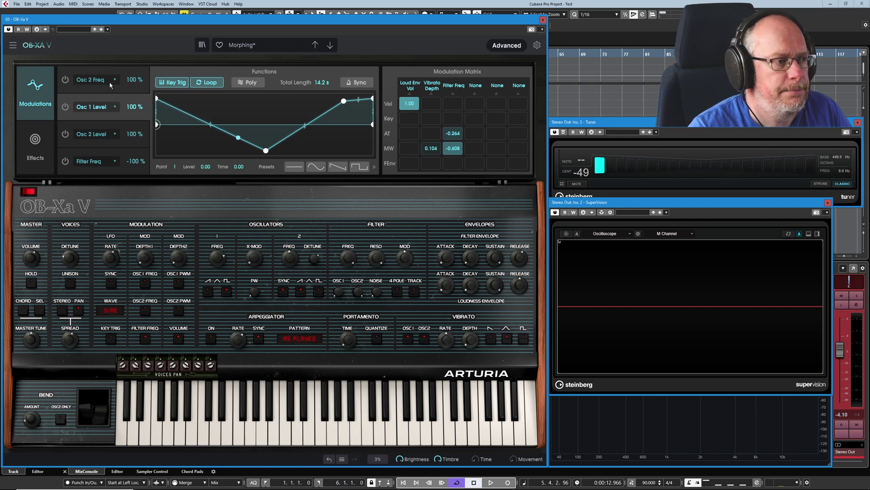
- Restore the original Morphing preset and switch off all four of its modulation functions
left_click(329, 43)
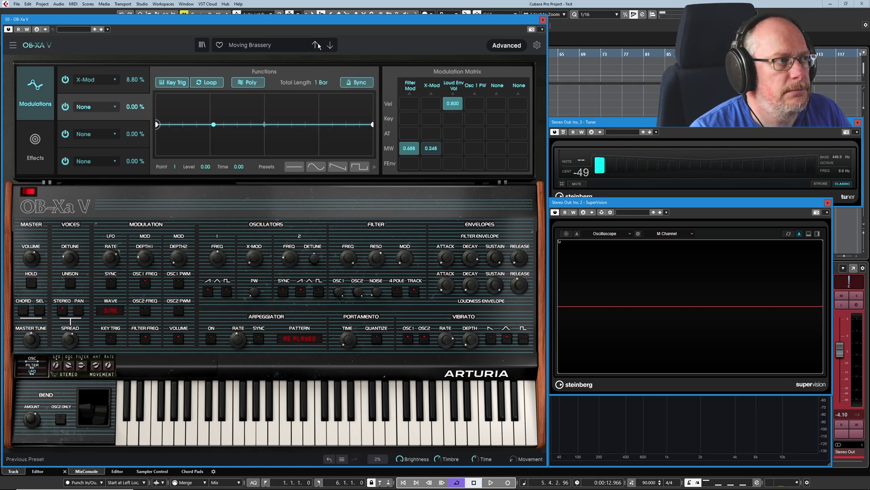
left_click(315, 45)
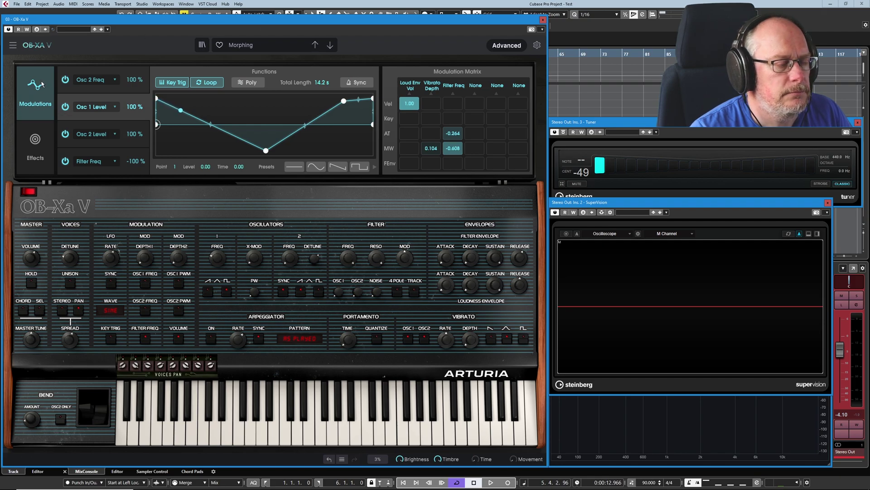
left_click(65, 107)
left_click(65, 134)
left_click(65, 160)
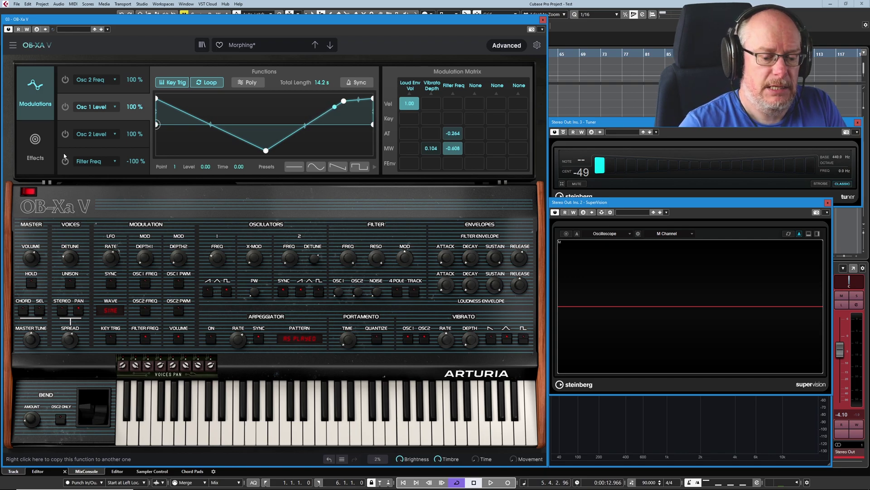
- Reactivate the Osc 1 Level, Osc 2 Level, Osc 2 Freq and Filter Freq modulations one by one, comparing the two level functions
mouse_move(339, 292)
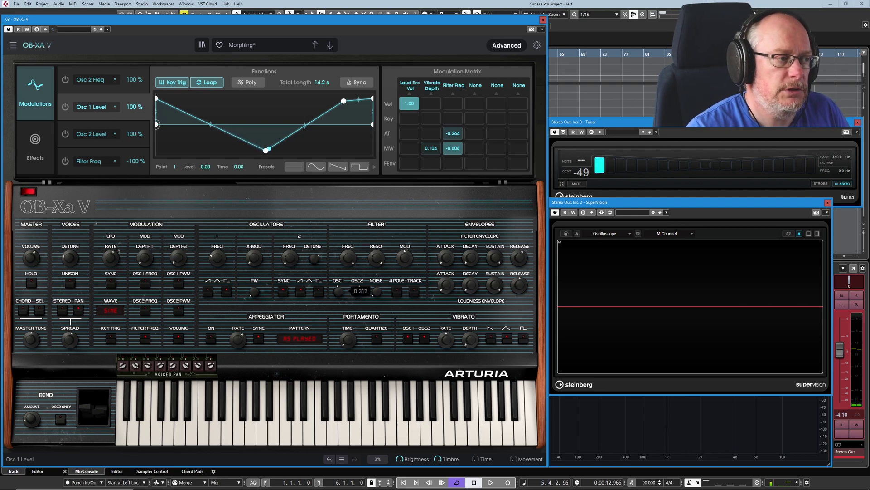
left_click(65, 106)
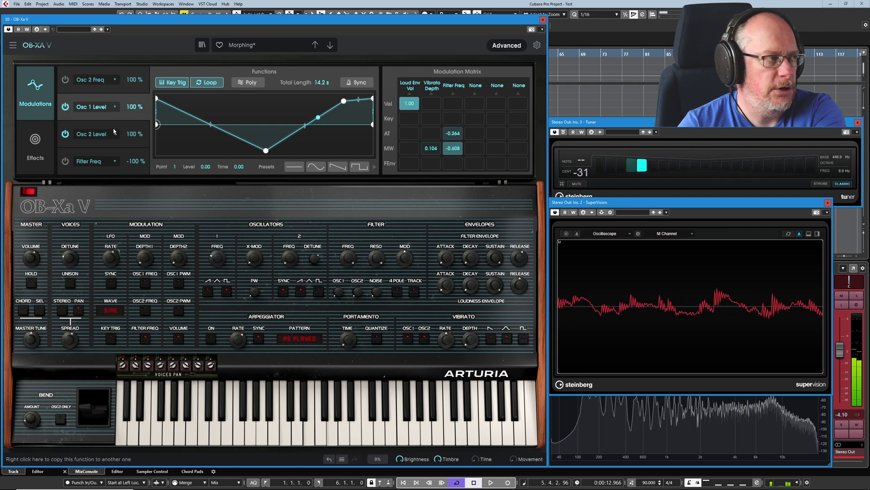
left_click(65, 143)
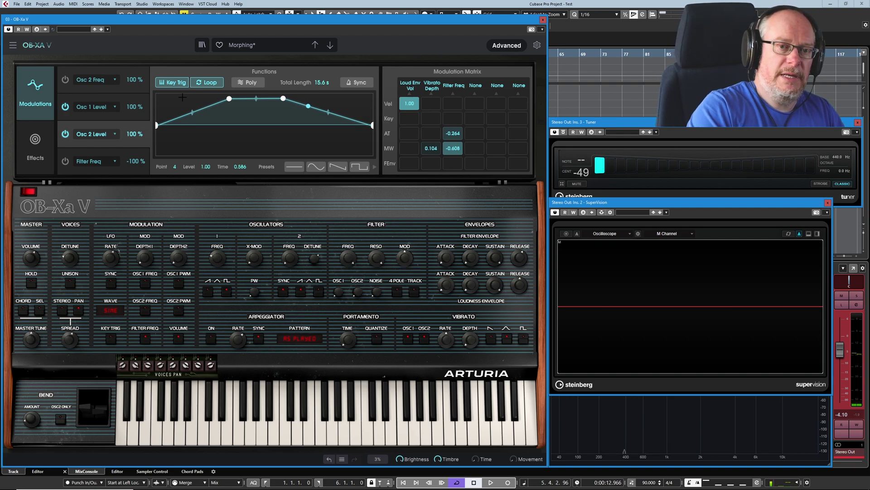
left_click(68, 117)
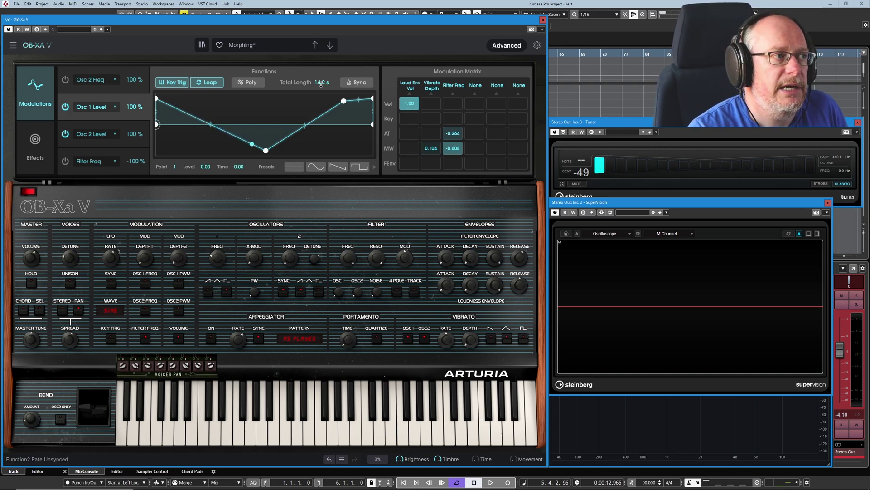
left_click(68, 146)
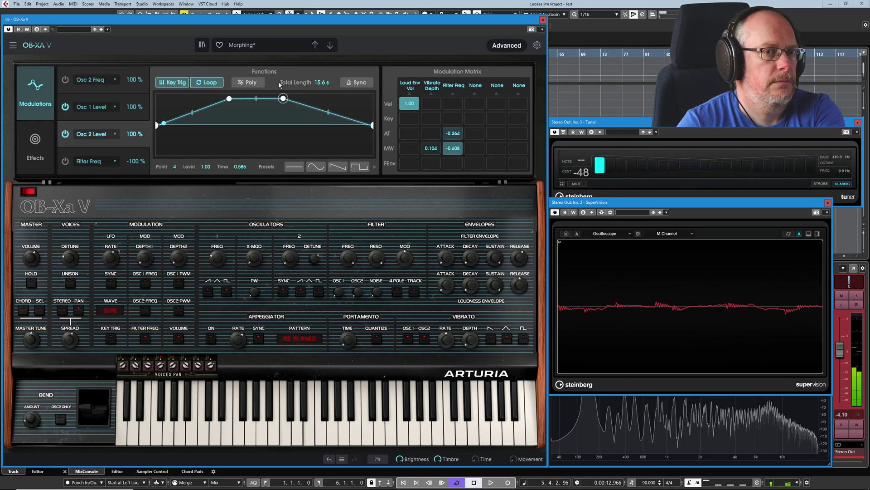
left_click(67, 90)
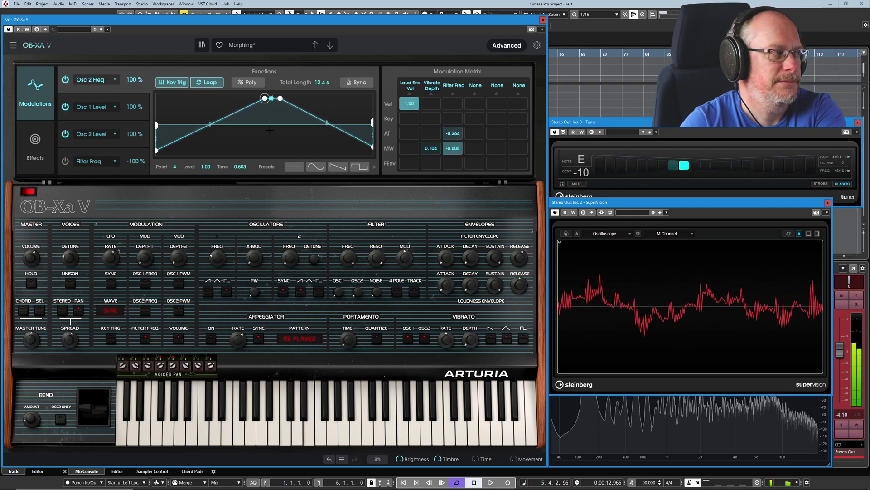
left_click(64, 167)
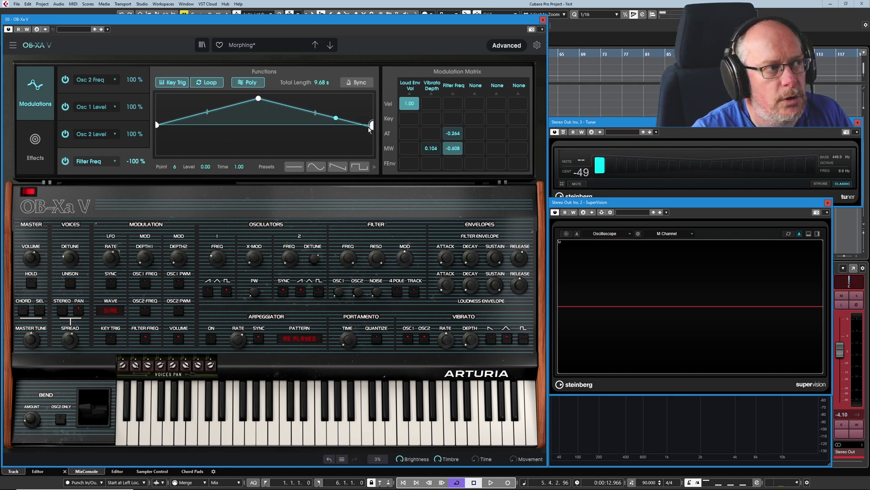
- Pull the stray point away from the end of the Filter Freq function's curve and delete it
left_click_drag(371, 131, 373, 136)
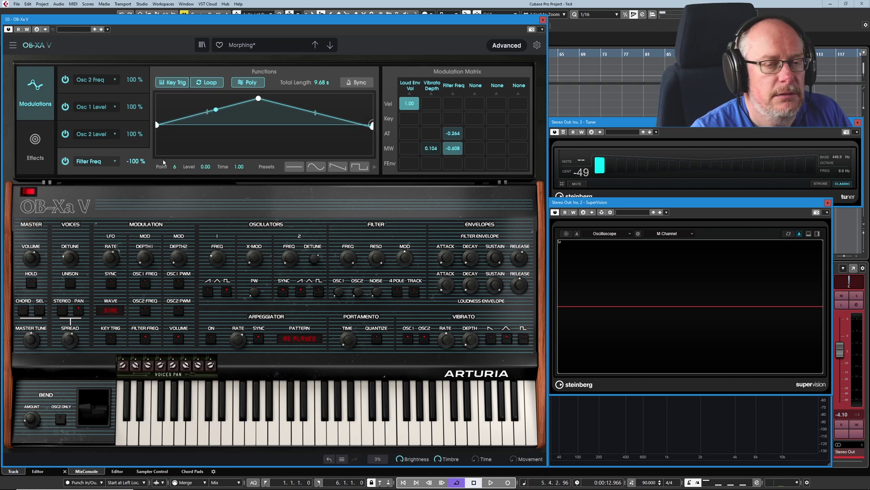
left_click_drag(371, 125, 371, 127)
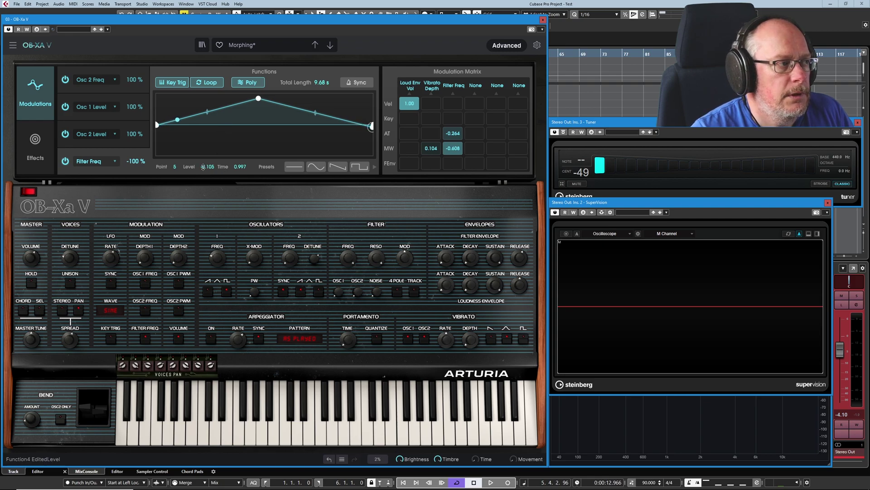
left_click_drag(210, 168, 240, 178)
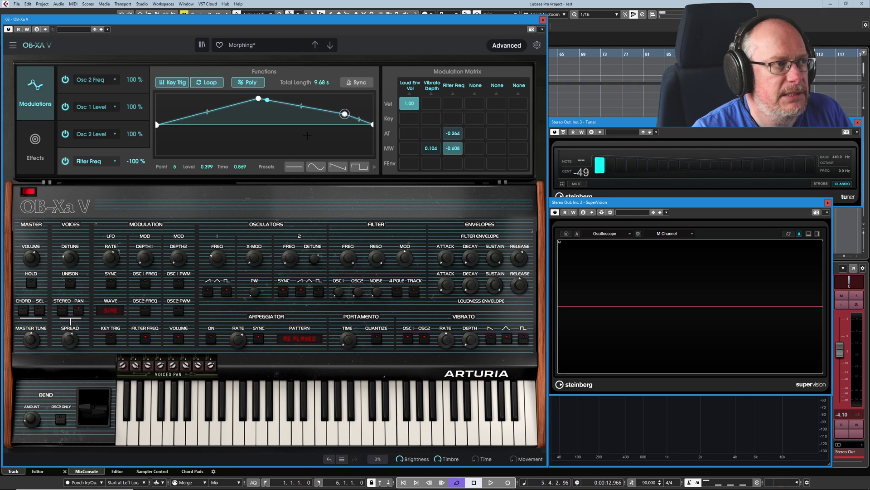
left_click_drag(344, 114, 330, 119)
double_click(331, 119)
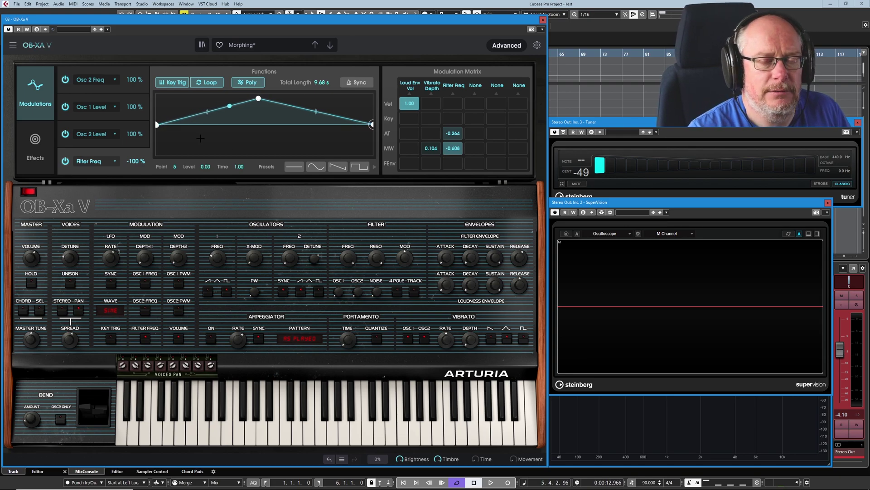
- Round off the Filter Freq curve with extra points on both slopes, placing the lowest rising point at level 0.286 and time 0.137
double_click(230, 101)
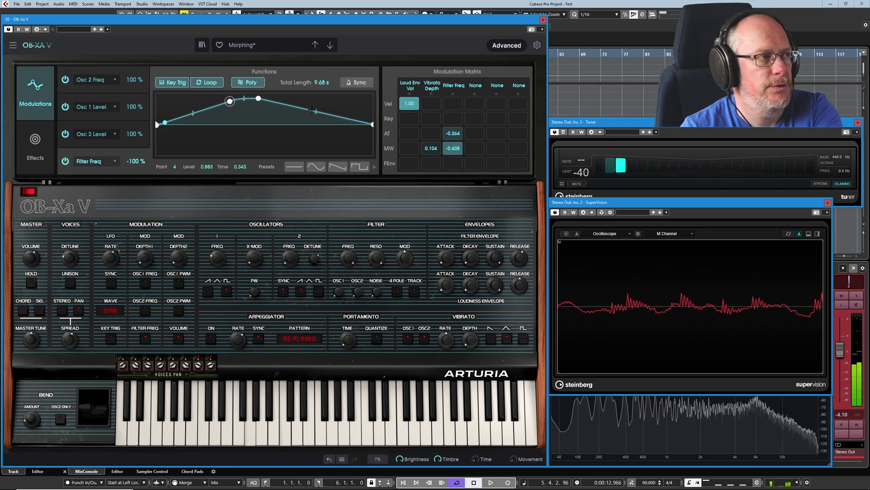
double_click(294, 101)
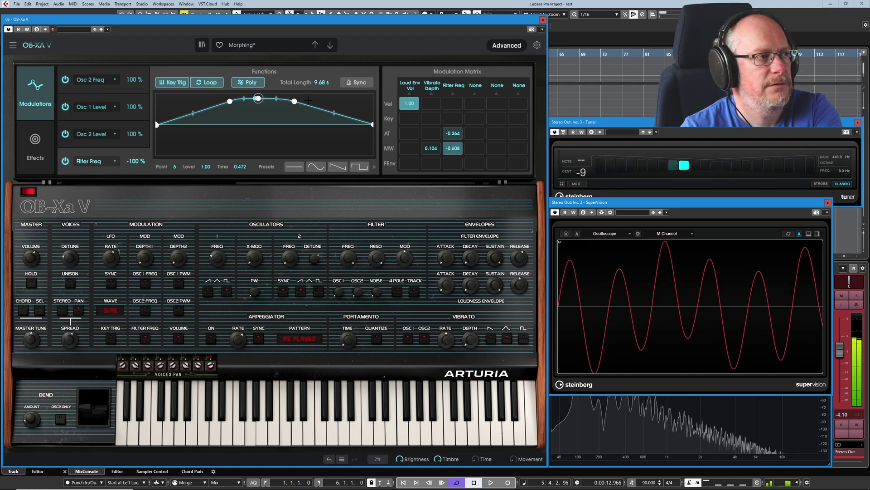
double_click(345, 117)
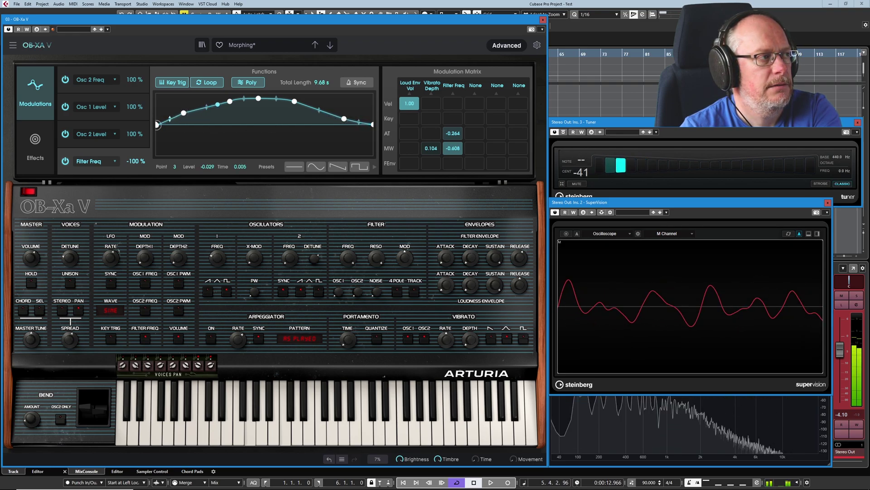
left_click_drag(189, 115, 190, 119)
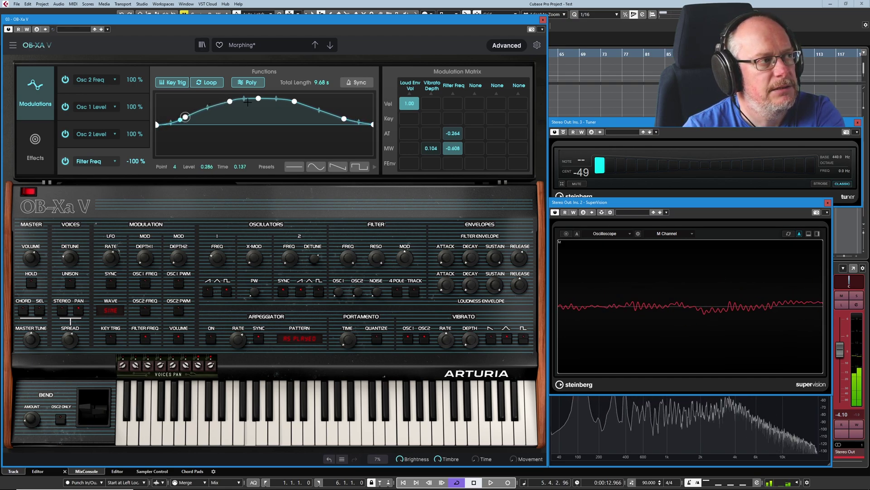
- Set the Filter Freq falling point at level 0.883, time 0.637; round Osc 2 Level with points at level 0.831, time 0.226 and level 0.818, time 0.698
left_click(295, 101)
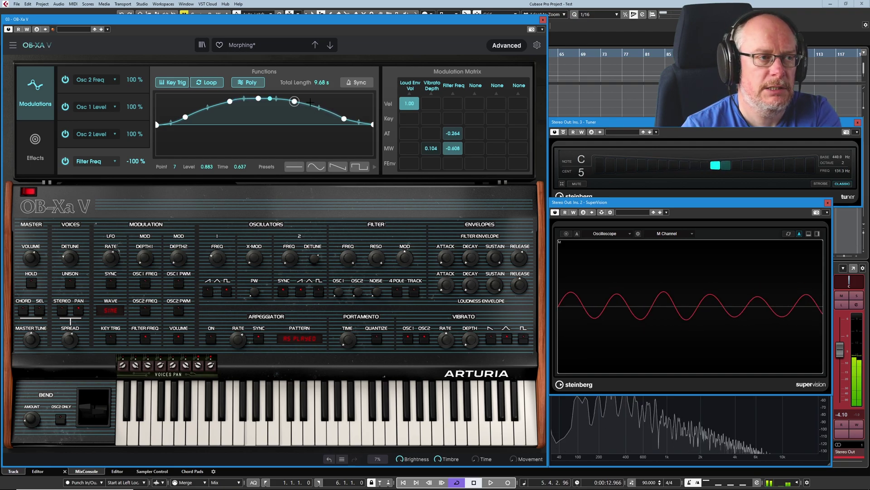
left_click(70, 143)
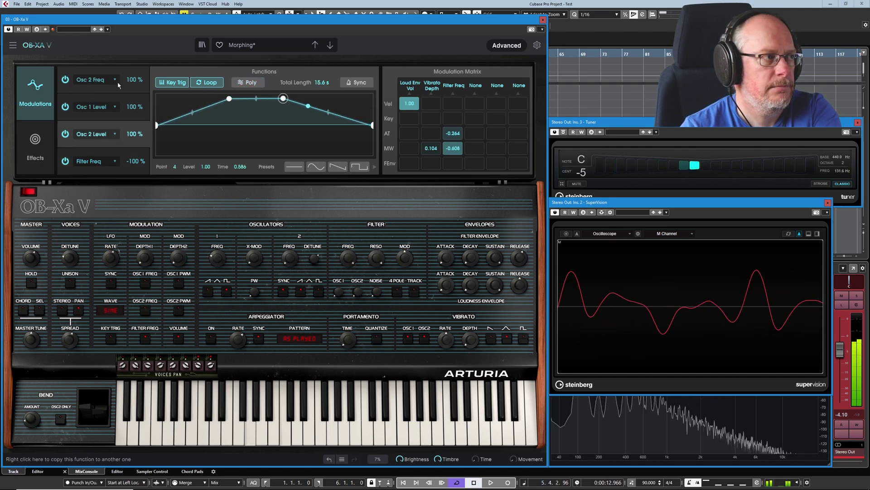
left_click_drag(192, 112, 192, 105)
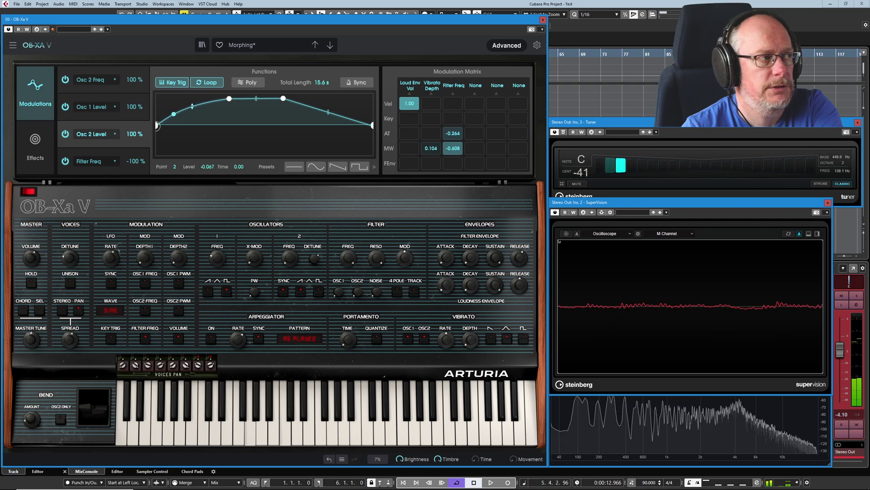
double_click(205, 104)
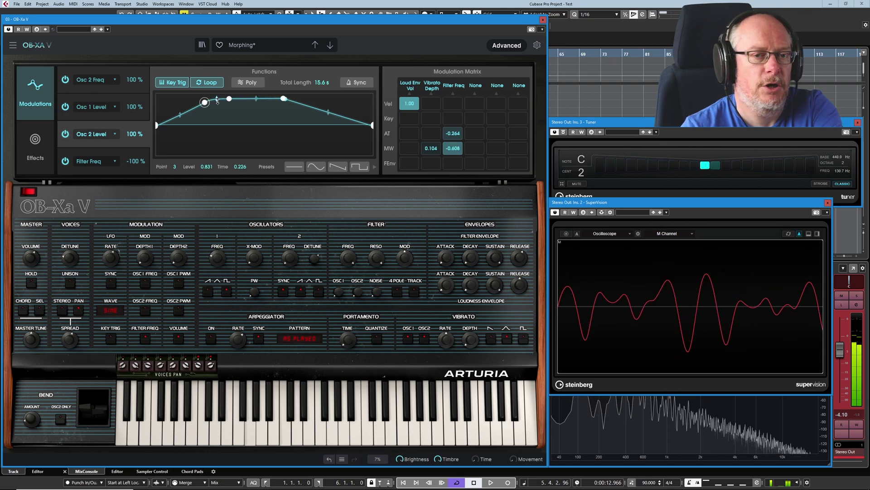
double_click(308, 102)
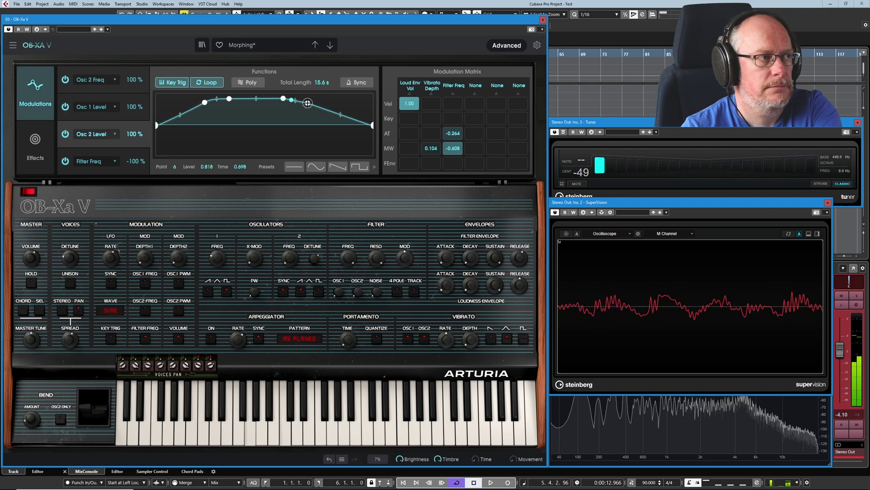
left_click(283, 99)
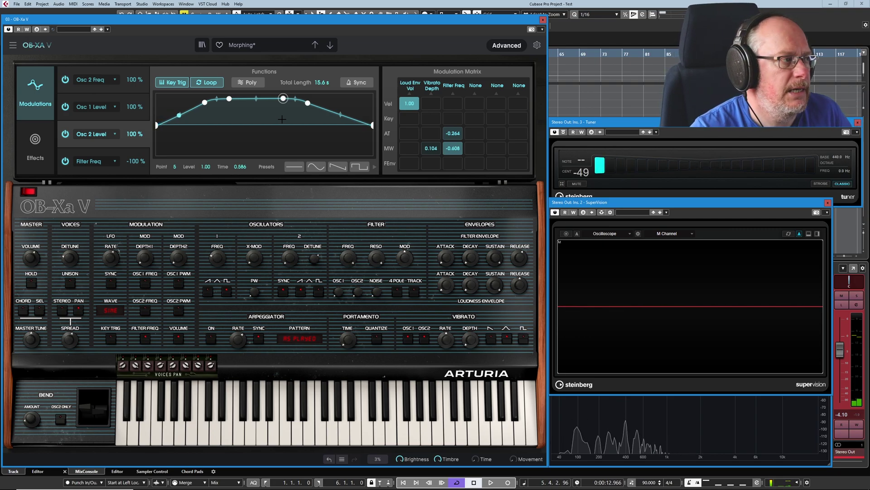
- Bring up the effects of the patch and compare its sound with the Reverb bypassed and active
left_click(35, 145)
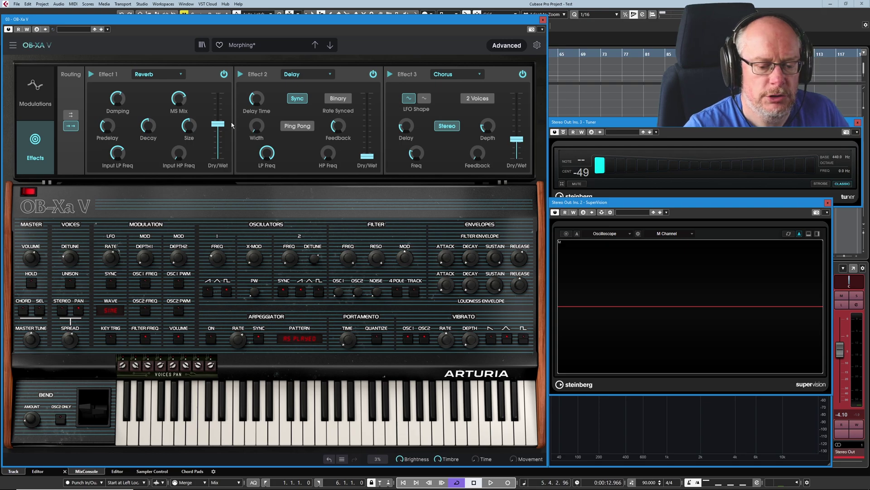
left_click(224, 74)
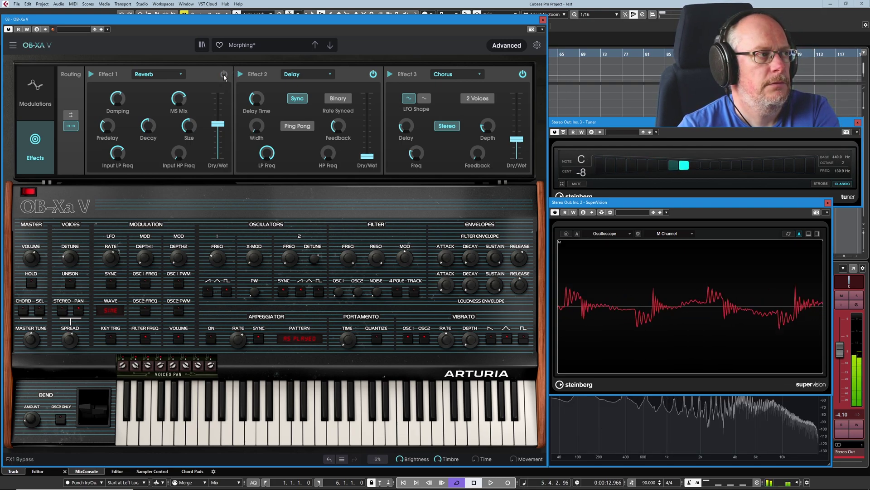
left_click(224, 74)
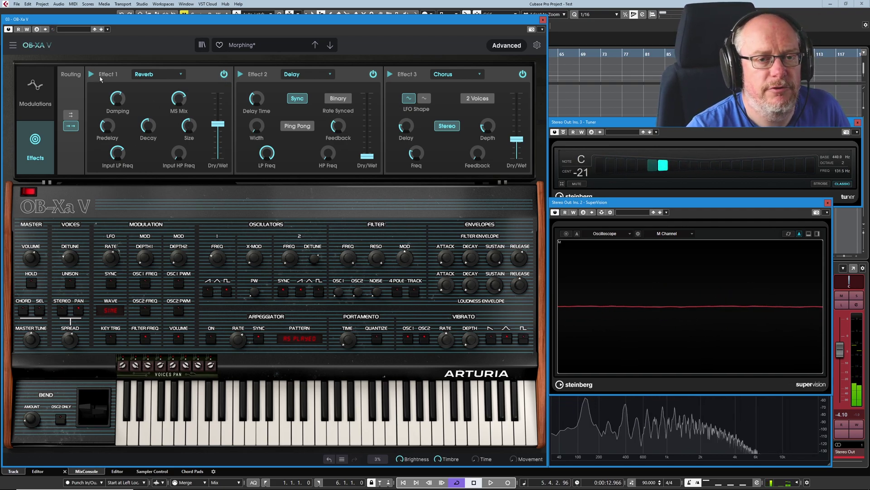
- Turn the Reverb's MS Mix down to hear the effect with less stereo width, and restore it to 0.500
left_click(179, 104)
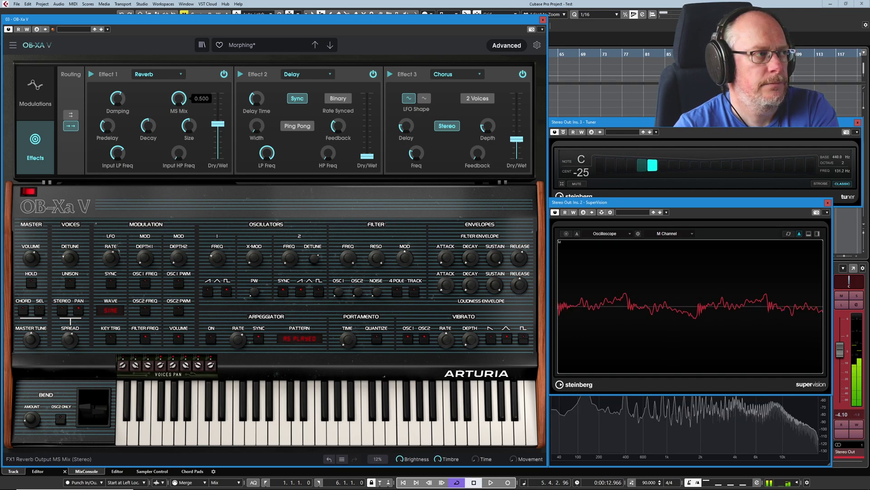
mouse_move(179, 104)
left_mouse_down()
mouse_move(179, 113)
mouse_move(169, 94)
left_mouse_up()
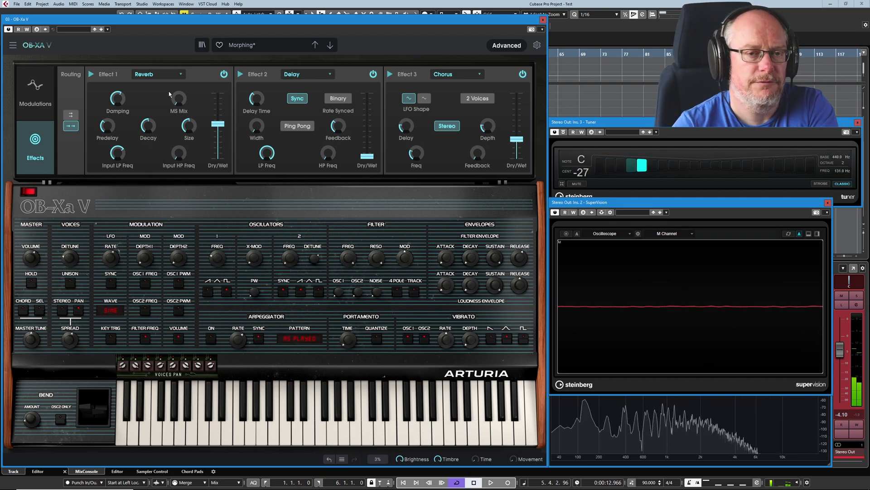
left_click_drag(176, 104, 177, 99)
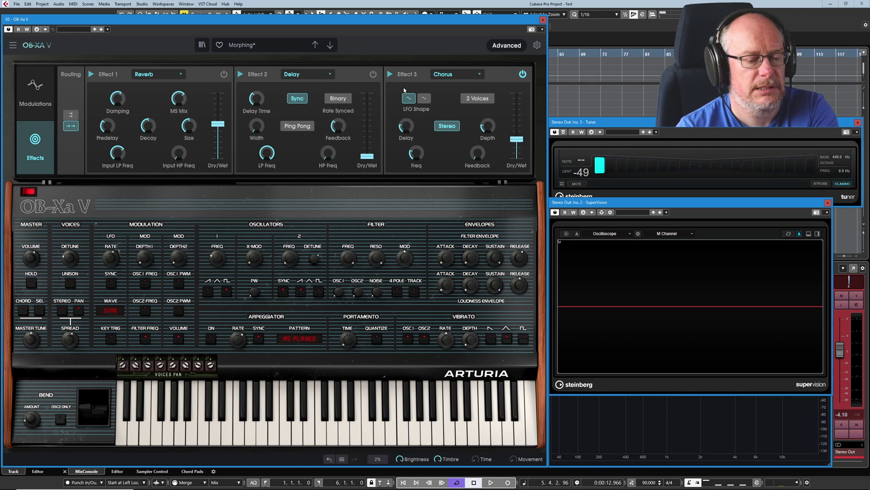
- With Reverb and Delay bypassed, switch the Chorus off and back on to compare the sound, and check its Dry/Wet amount
left_click(524, 75)
left_click(523, 75)
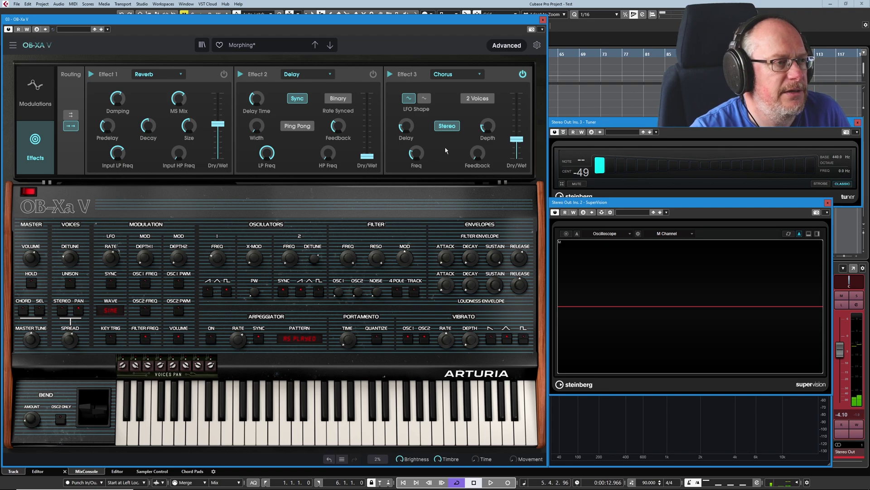
mouse_move(516, 141)
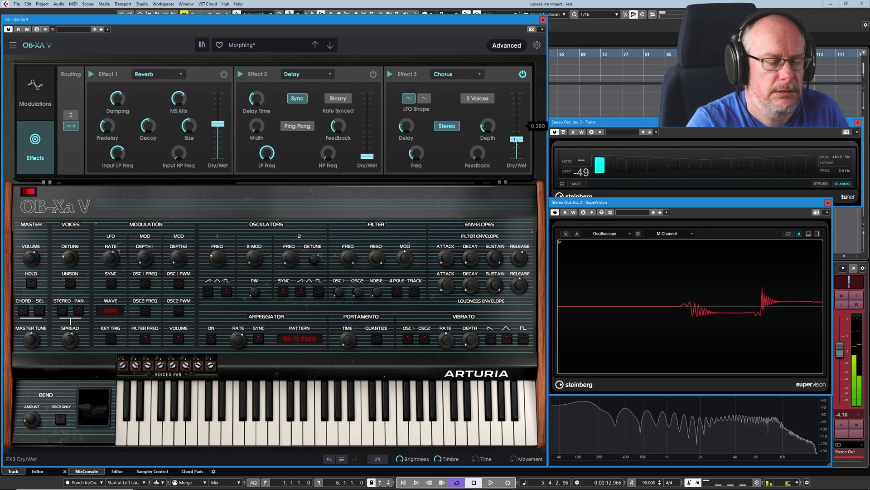